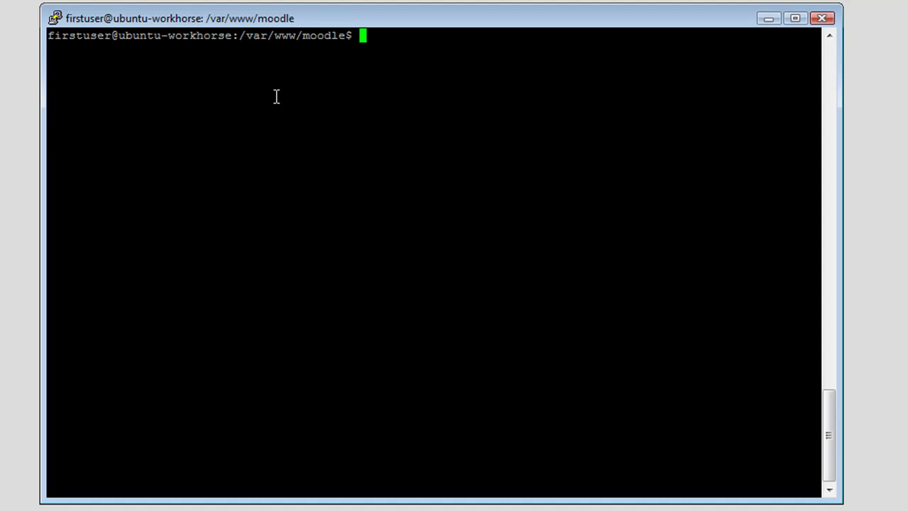
- List the Moodle directory's contents and unzip bbb_activity_module_moodle19.zip there with sudo
type("ls")
key("Return")
type("sudo unzip bb")
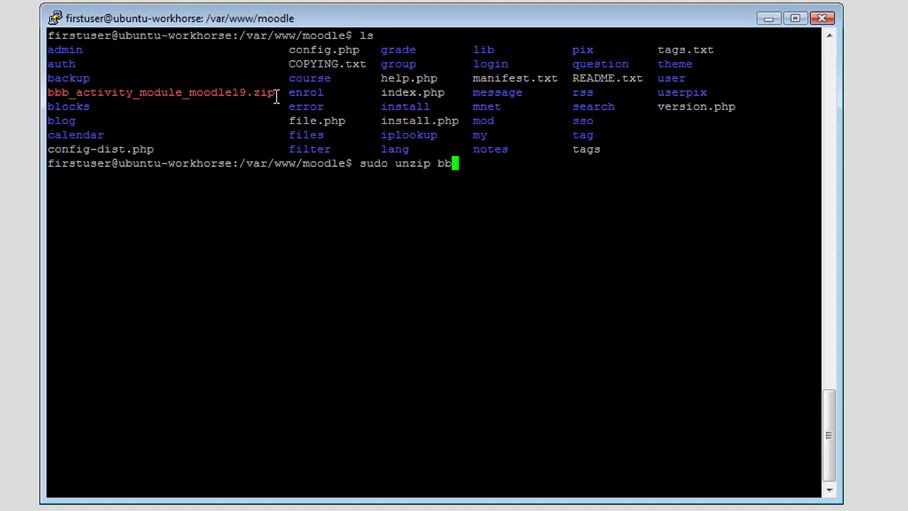
key("Tab")
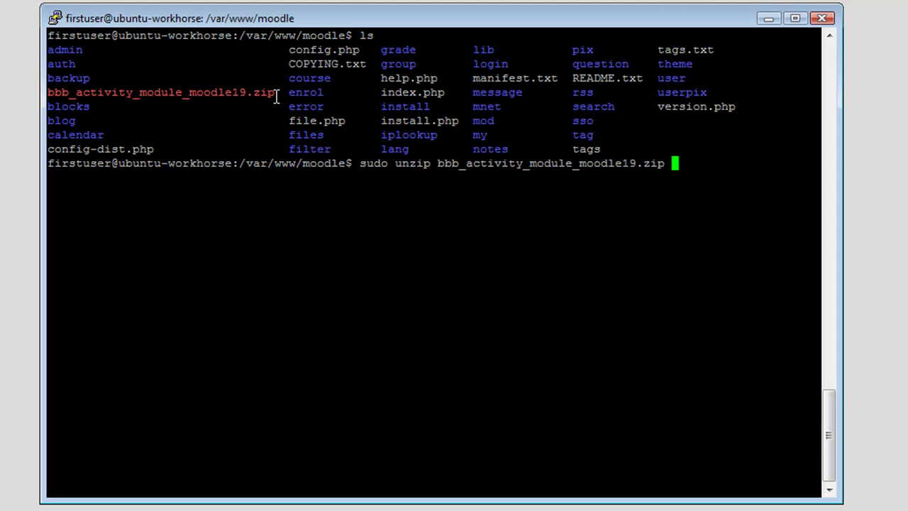
key("Return")
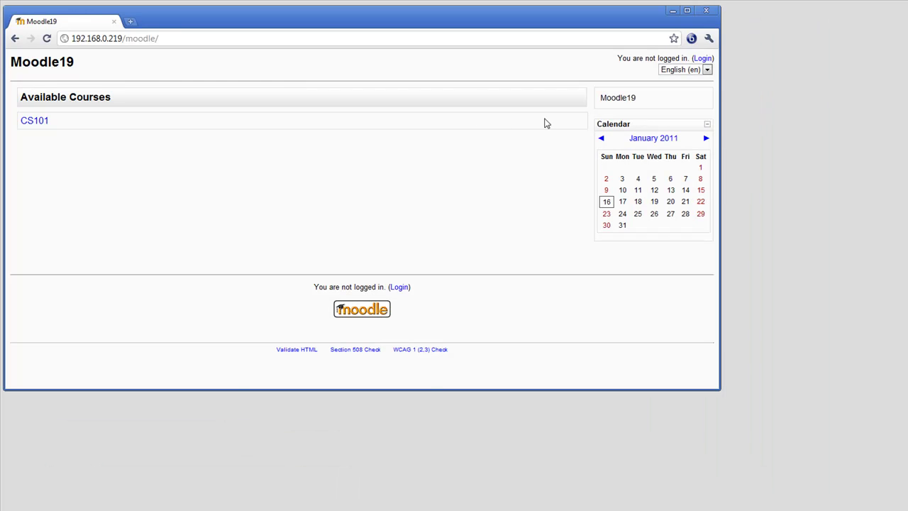
- Log in to the Moodle site as admin and install the BigBlueButton module from the site notifications, saving its default server URL and security salt
left_click(702, 58)
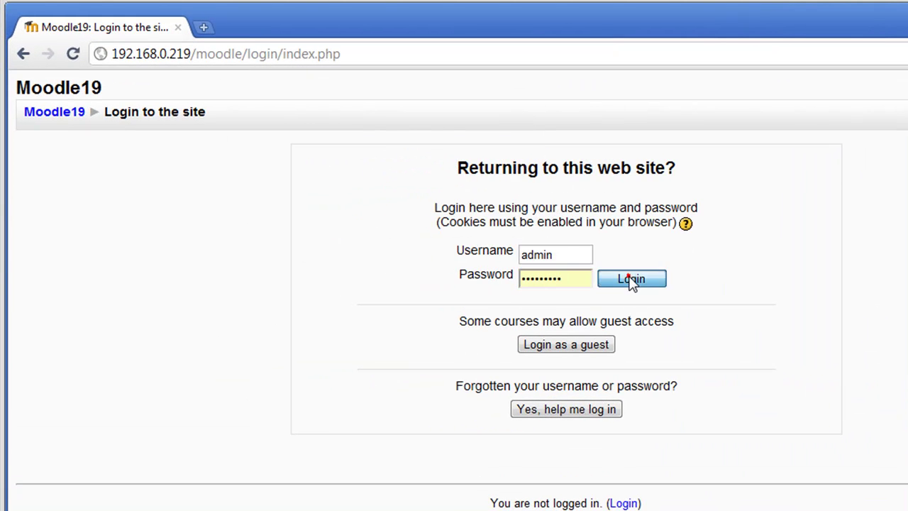
left_click(424, 192)
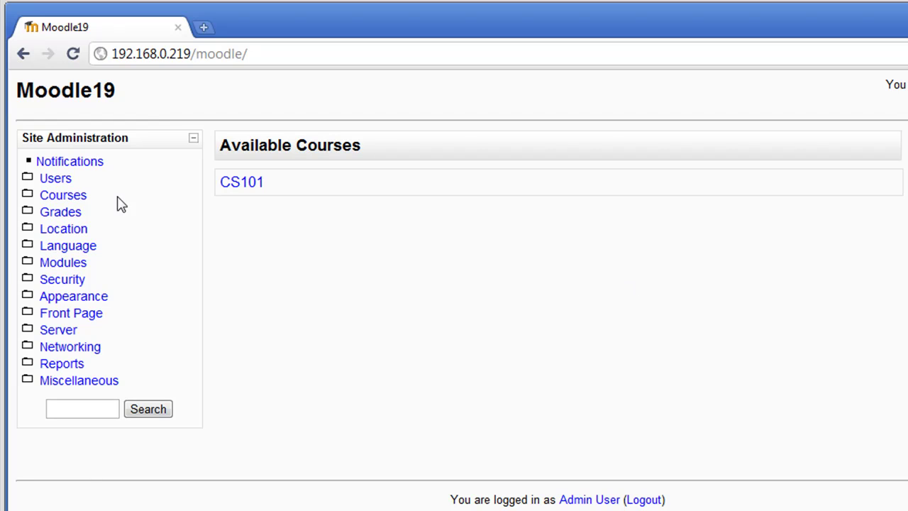
left_click(99, 165)
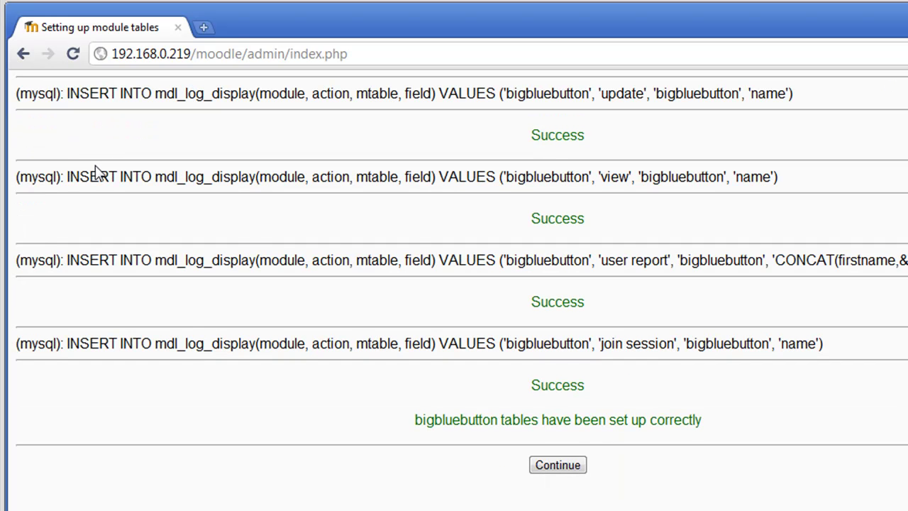
left_click(558, 465)
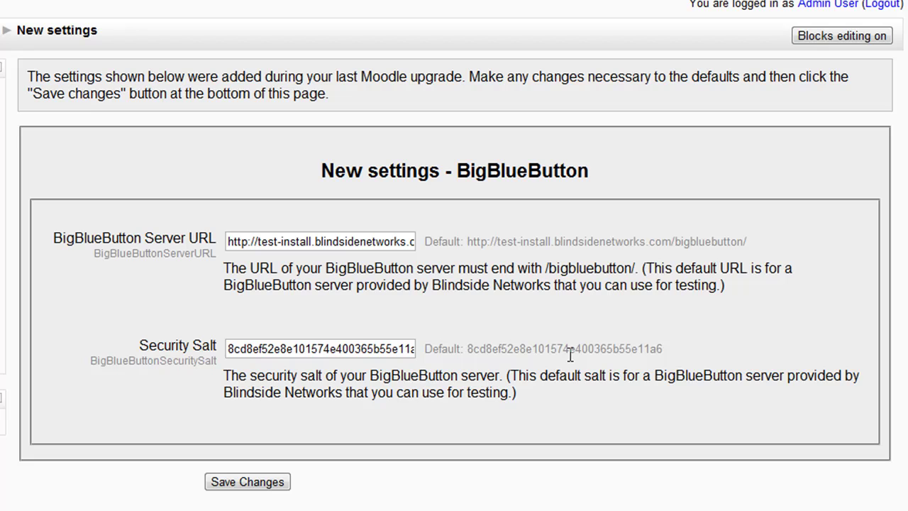
left_click(271, 483)
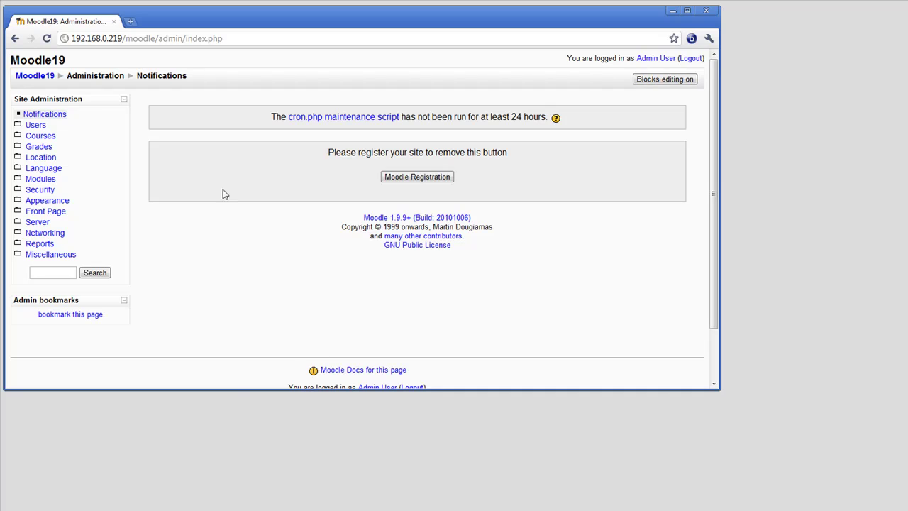
- Open the CS101 course from the Moodle19 home page and turn its editing on
left_click(41, 76)
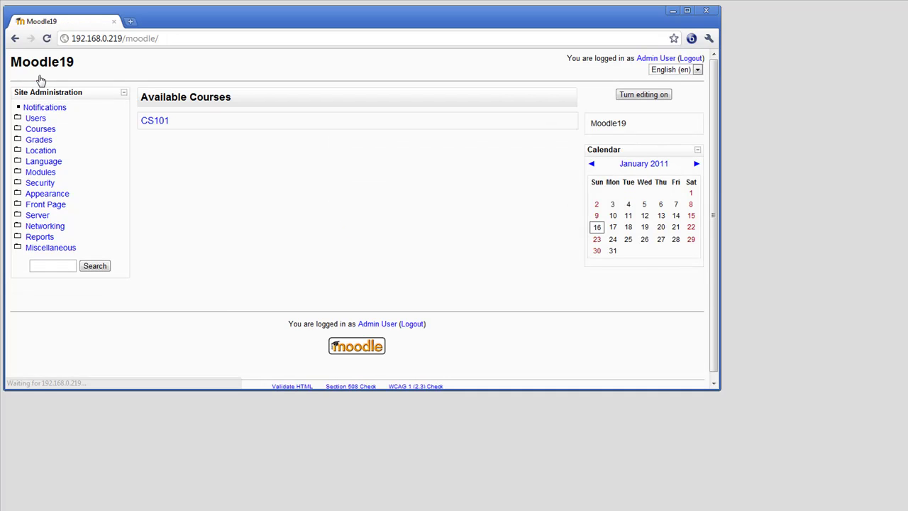
left_click(145, 122)
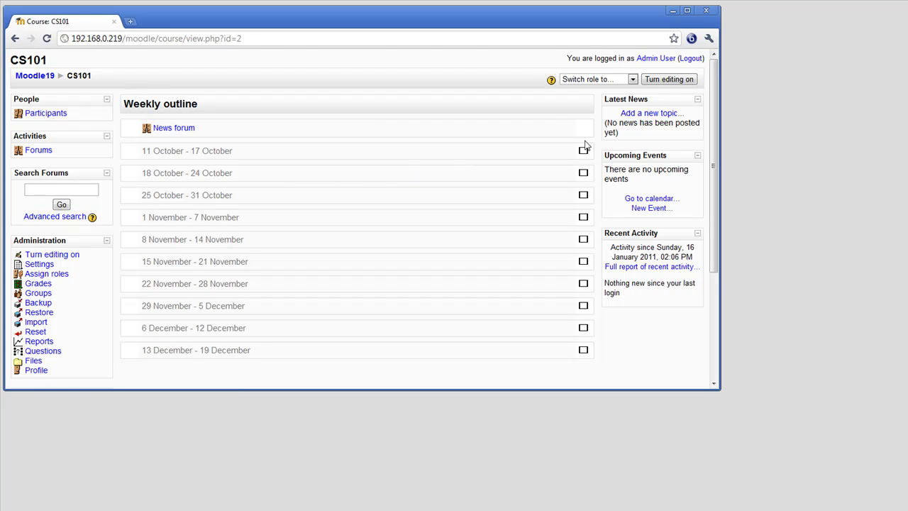
left_click(670, 81)
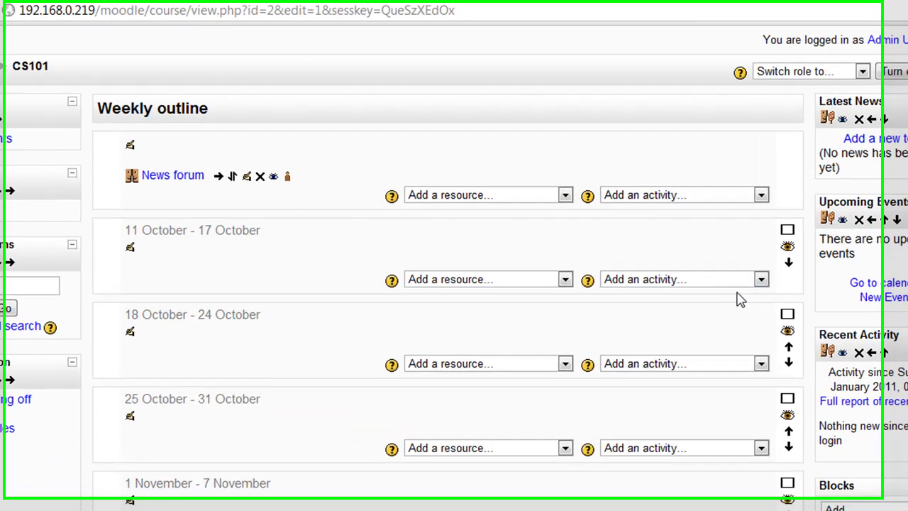
- Add a BigBlueButton activity named "Online Class" to the 11 October - 17 October week and turn course editing off
left_click(741, 279)
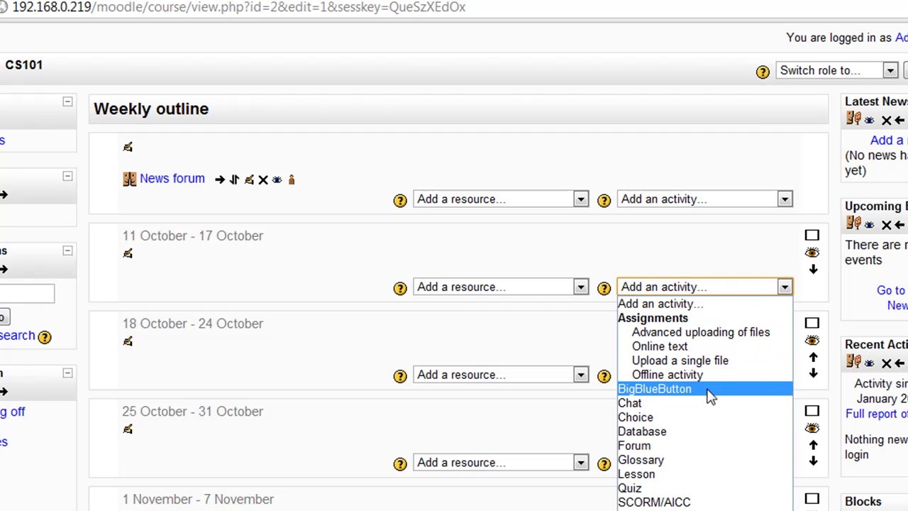
left_click(668, 391)
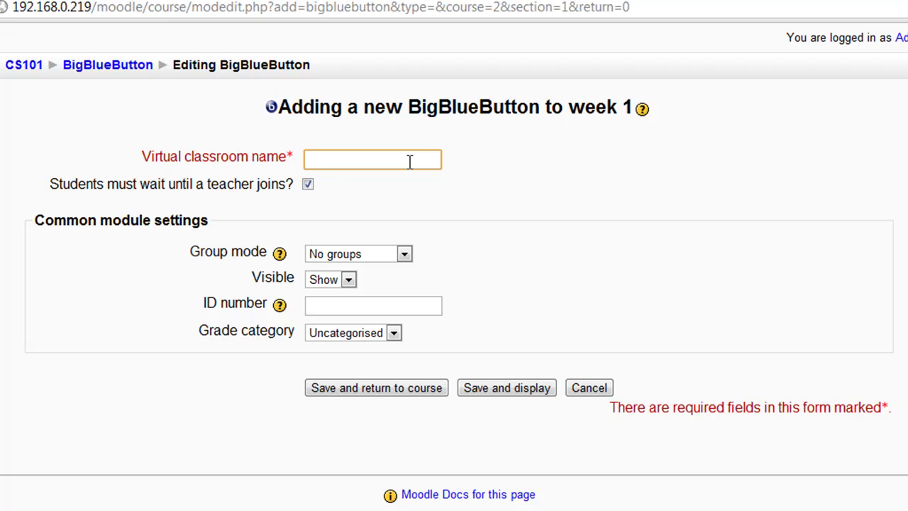
type("Online Class")
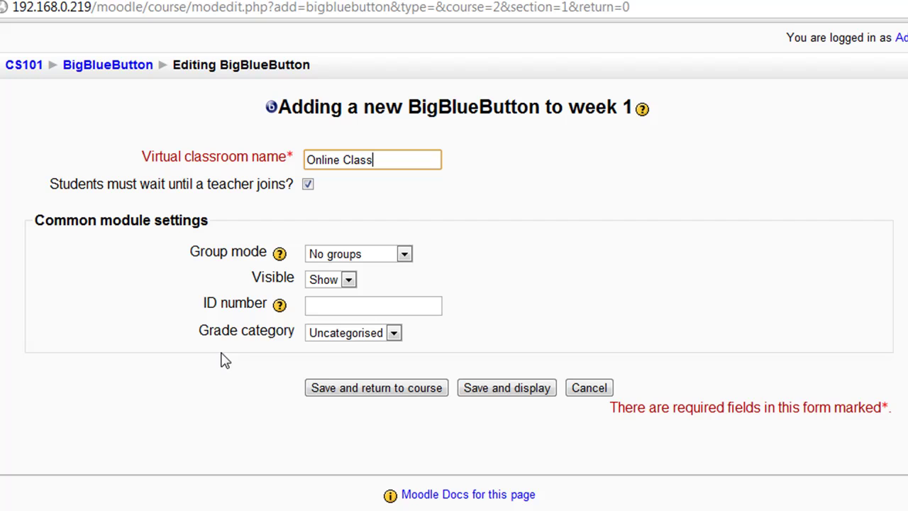
left_click(328, 387)
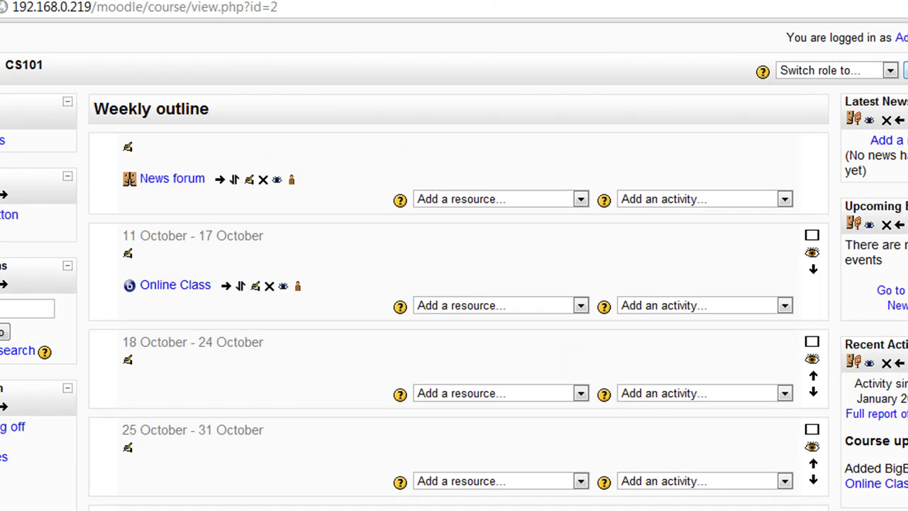
left_click(906, 70)
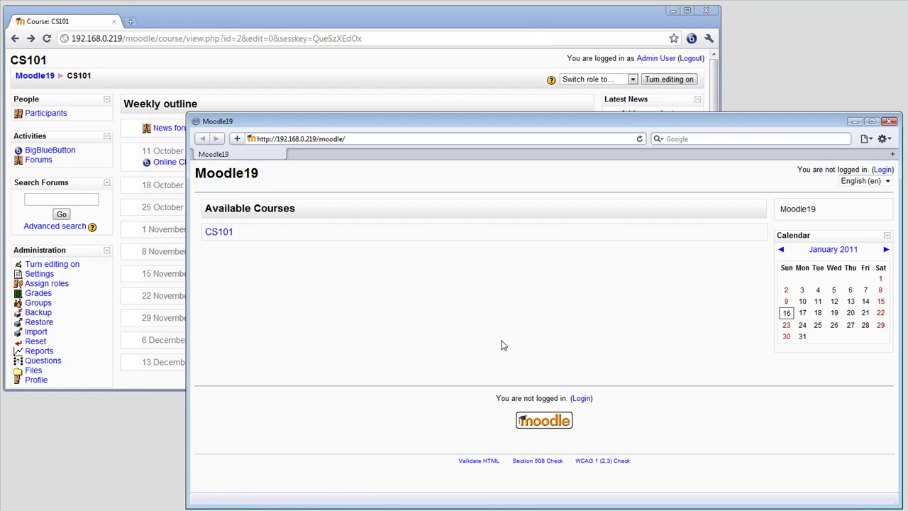
- In the second browser, log in with the student's username and account password and enter Online Class in the CS101 course
left_click(882, 170)
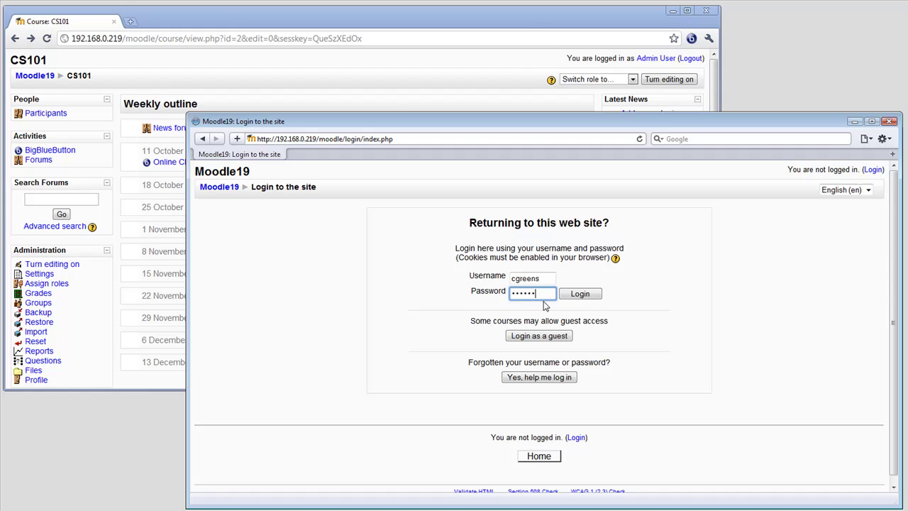
key("Return")
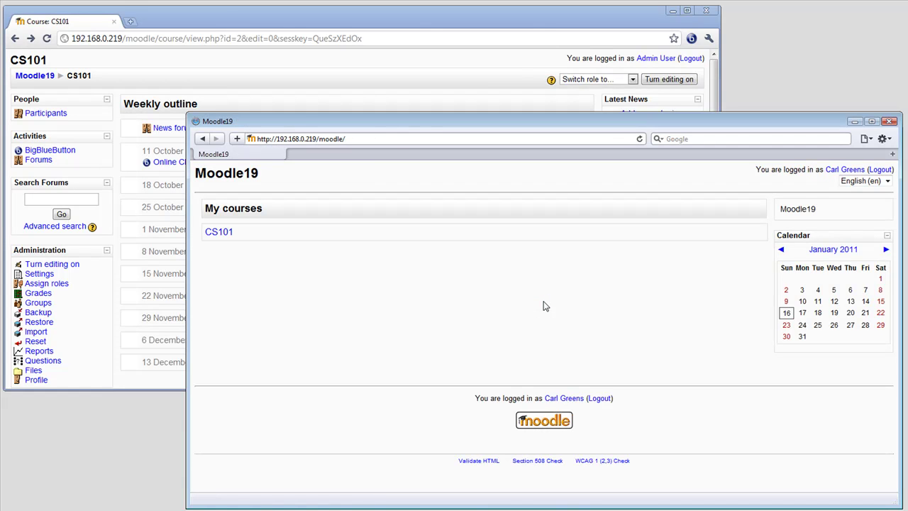
left_click(225, 234)
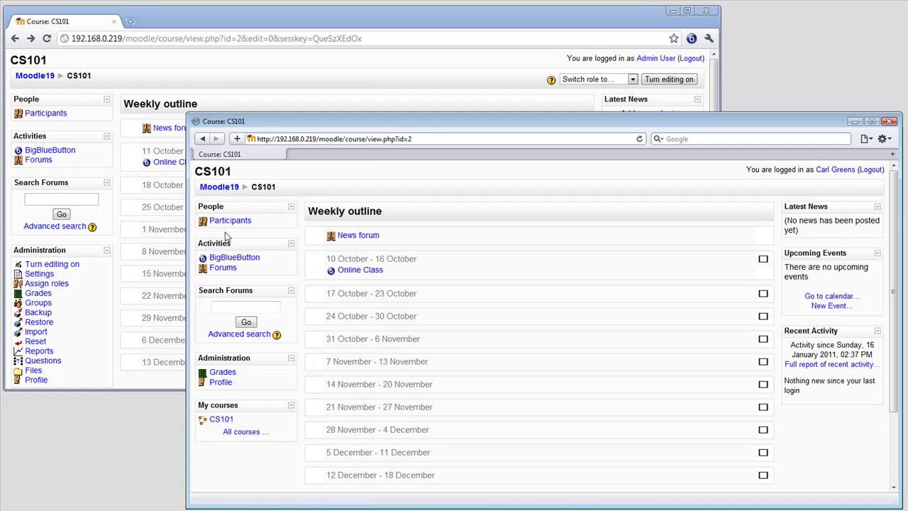
left_click(347, 272)
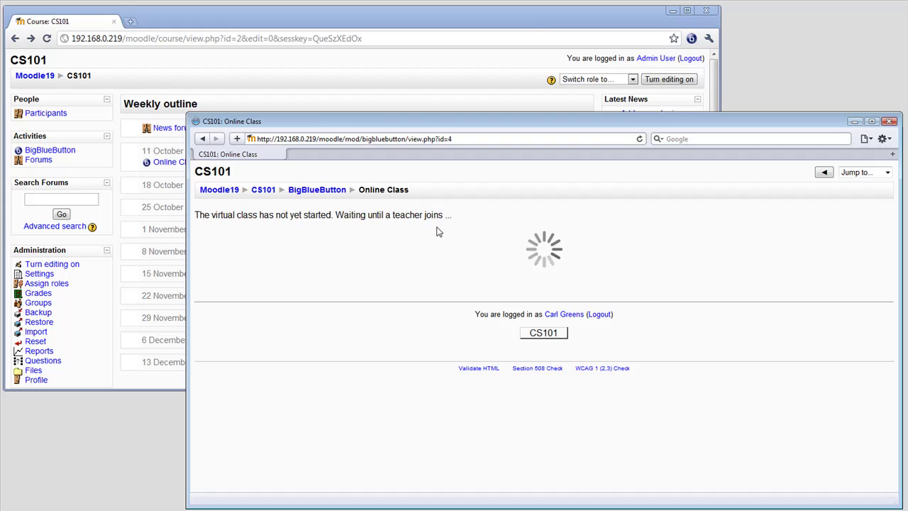
- Switch back to the administrator's browser and join Online Class from the CS101 course in a new tab
left_click(500, 22)
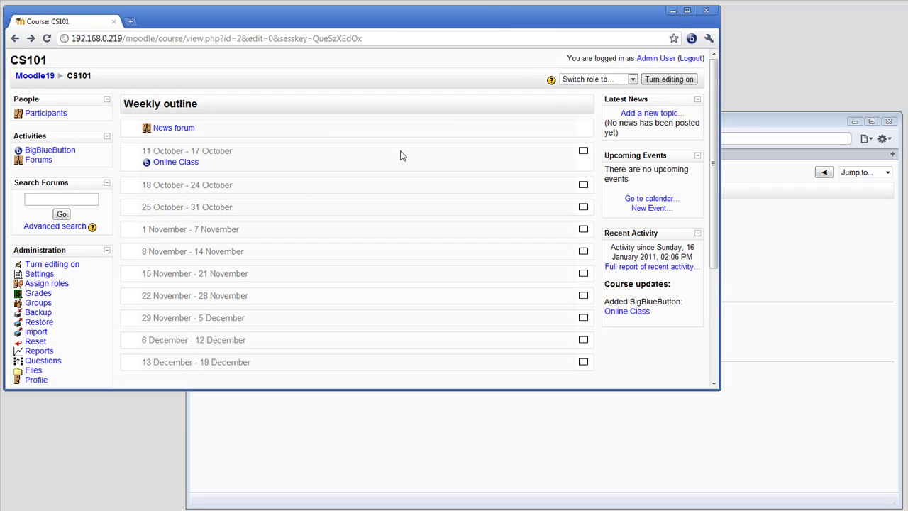
right_click(179, 162)
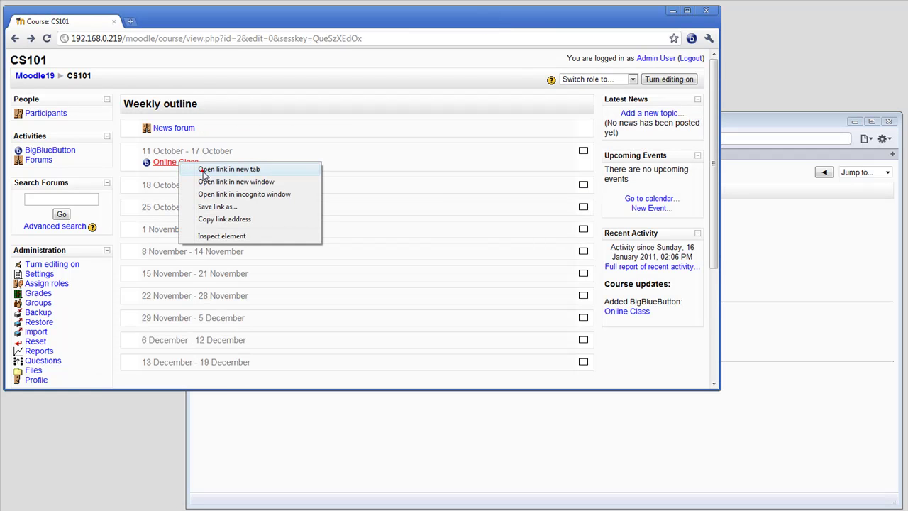
left_click(204, 170)
left_click(201, 23)
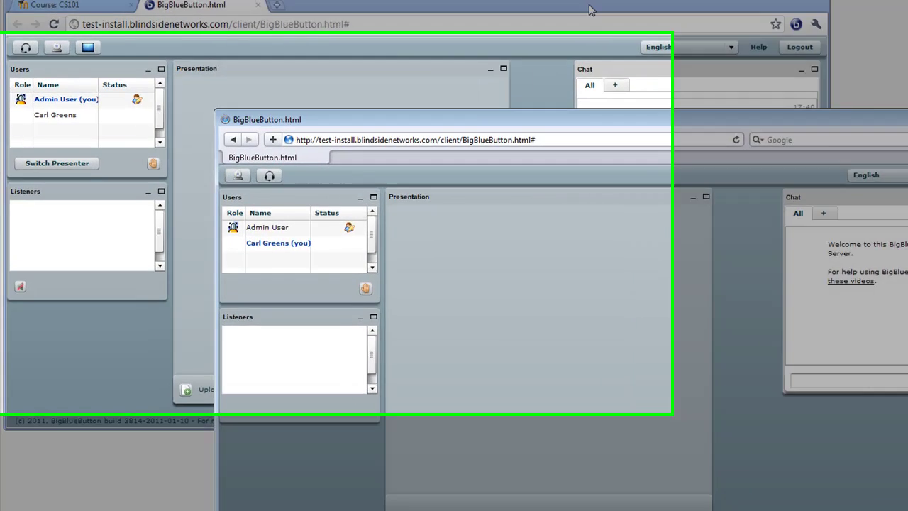
- Upload flight-school.pdf as the presentation in the administrator's BigBlueButton session
left_click(537, 89)
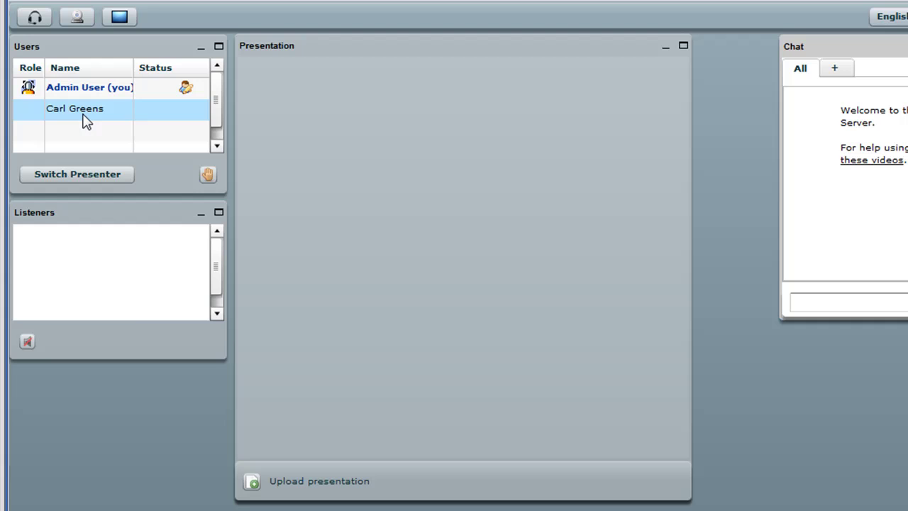
left_click(254, 480)
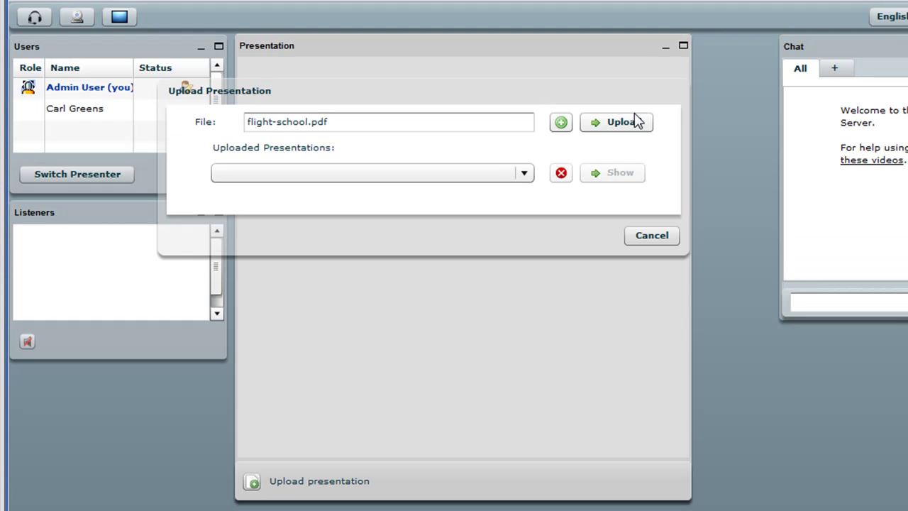
left_click(631, 121)
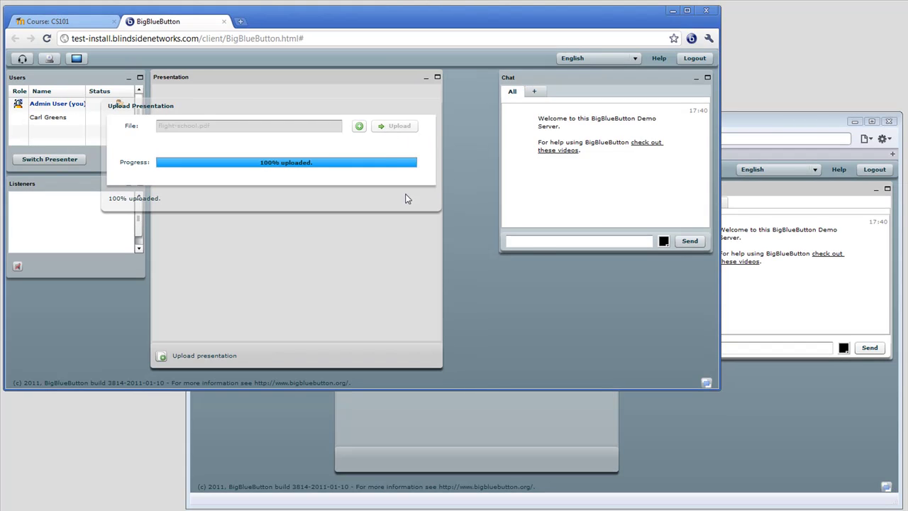
- Send the public chat message "Welcome to the class" and check the chat in the student's session
left_click(530, 242)
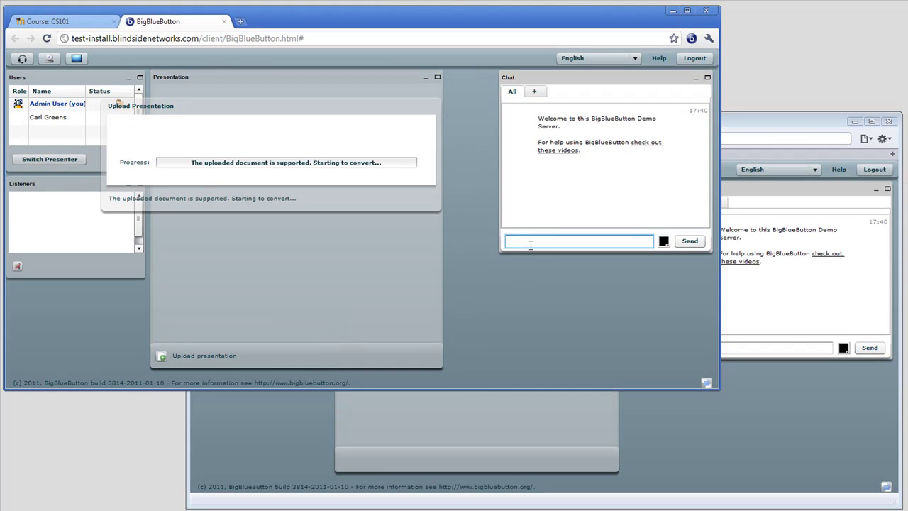
type("Welcome to the class")
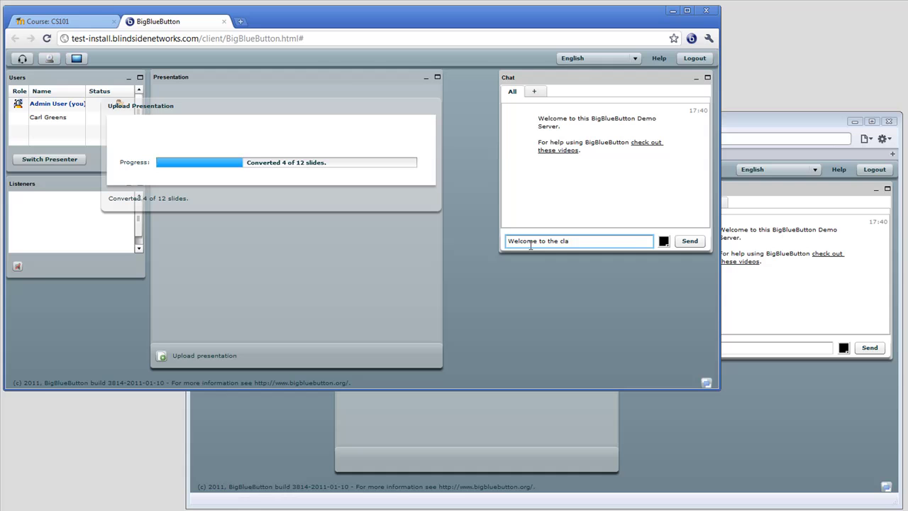
key("Return")
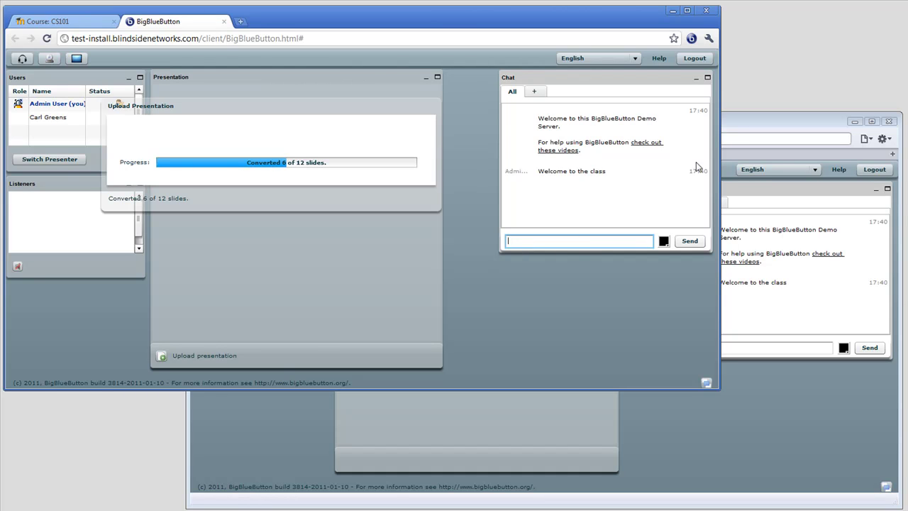
left_click(732, 124)
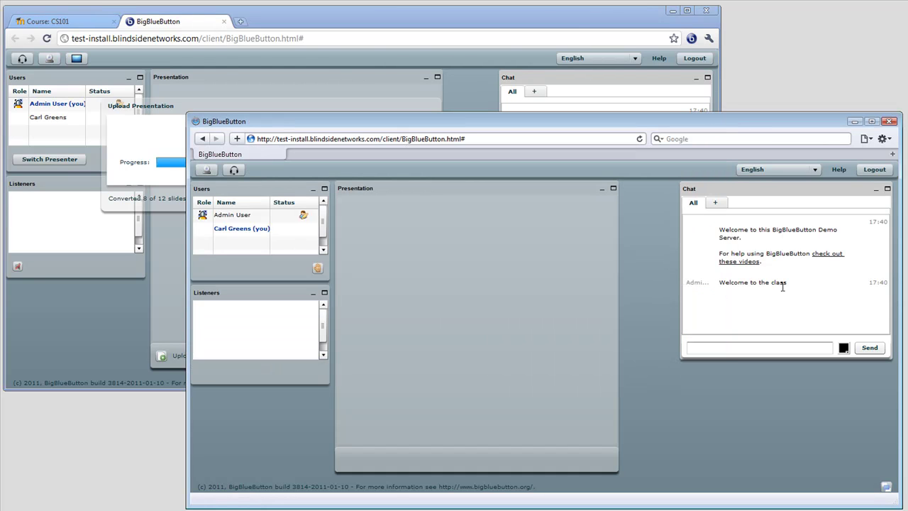
- Return to the administrator's session and join the voice conference, allowing Flash Player access to the camera and microphone
left_click(571, 25)
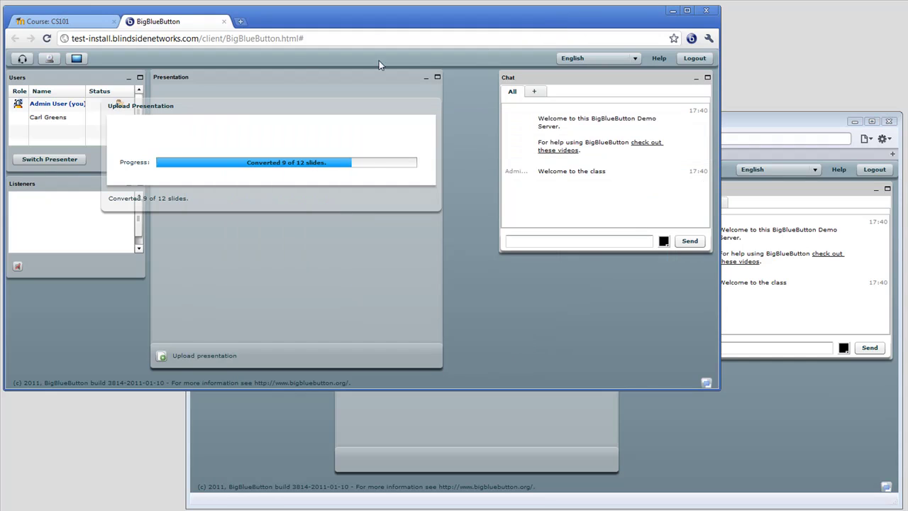
left_click(22, 60)
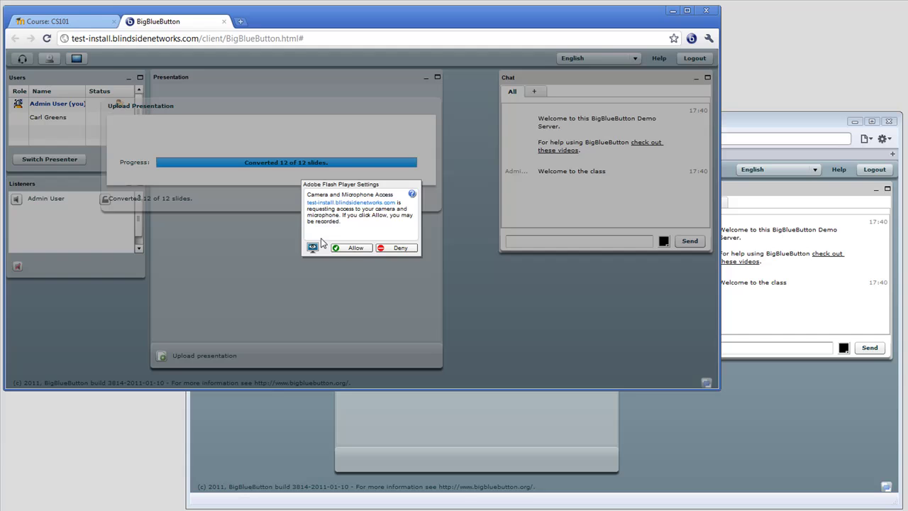
left_click(357, 248)
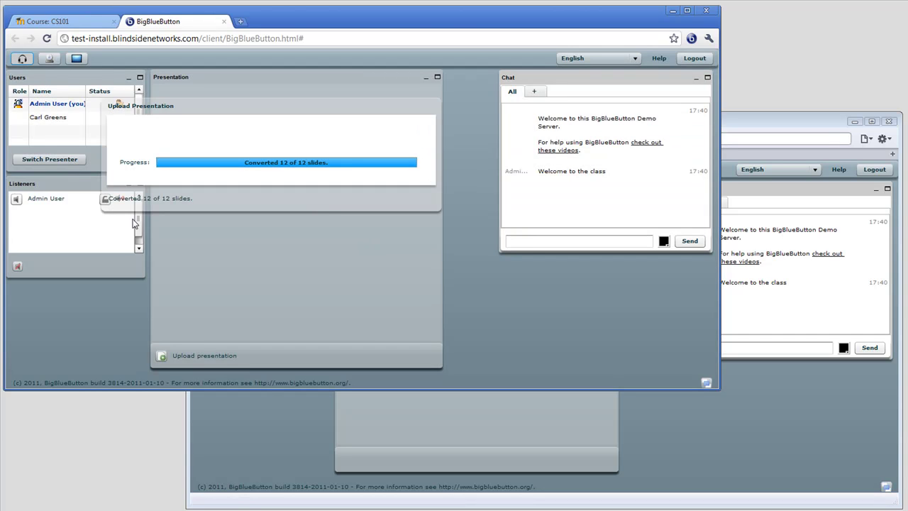
- Point across the first flight-school slide as presenter and check the presentation in the student's session
left_click_drag(159, 113, 360, 268)
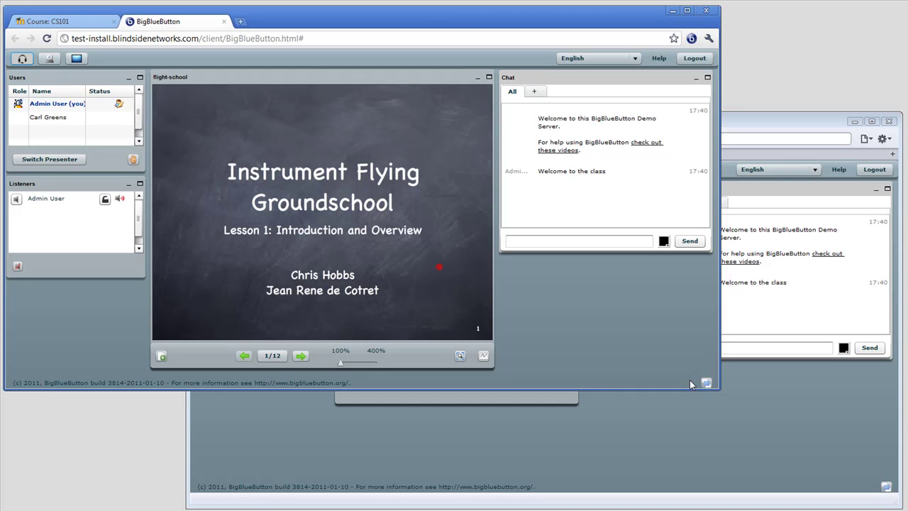
left_click(726, 120)
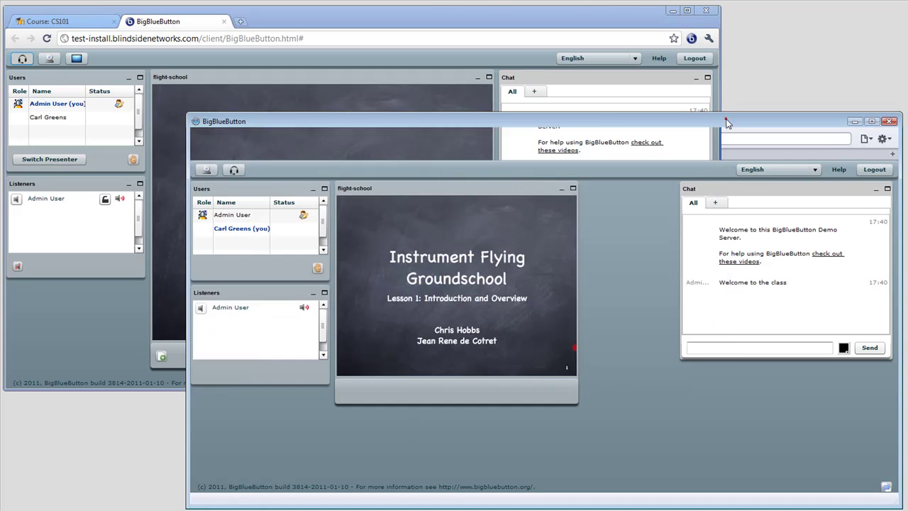
- Place the student's window beside the administrator's session and advance the flight-school presentation to slide 3 as presenter
left_click_drag(306, 127, 698, 110)
left_click(464, 17)
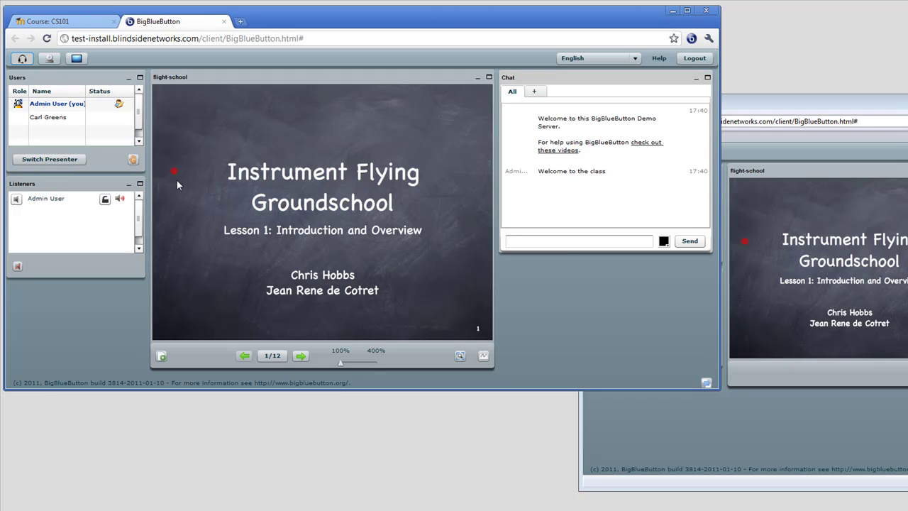
left_click(300, 357)
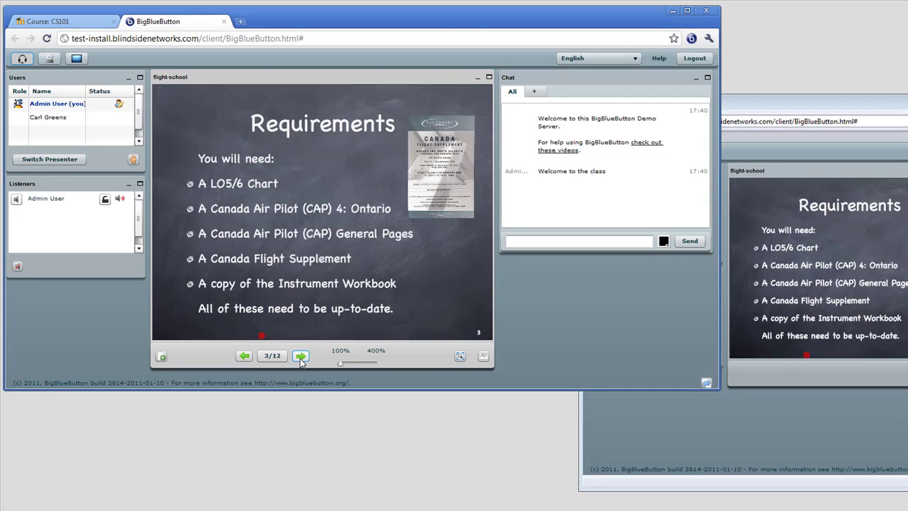
- Annotate the Requirements slide on the whiteboard with white freehand brackets beside the first three list items
left_click(483, 355)
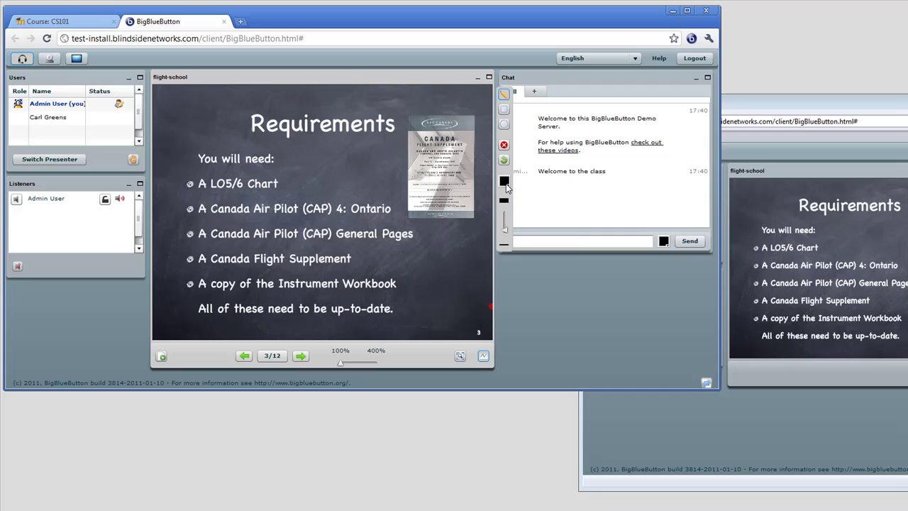
left_click(504, 181)
left_click(512, 225)
mouse_move(186, 176)
left_mouse_down()
mouse_move(174, 210)
mouse_move(188, 218)
mouse_move(171, 231)
mouse_move(190, 245)
left_mouse_up()
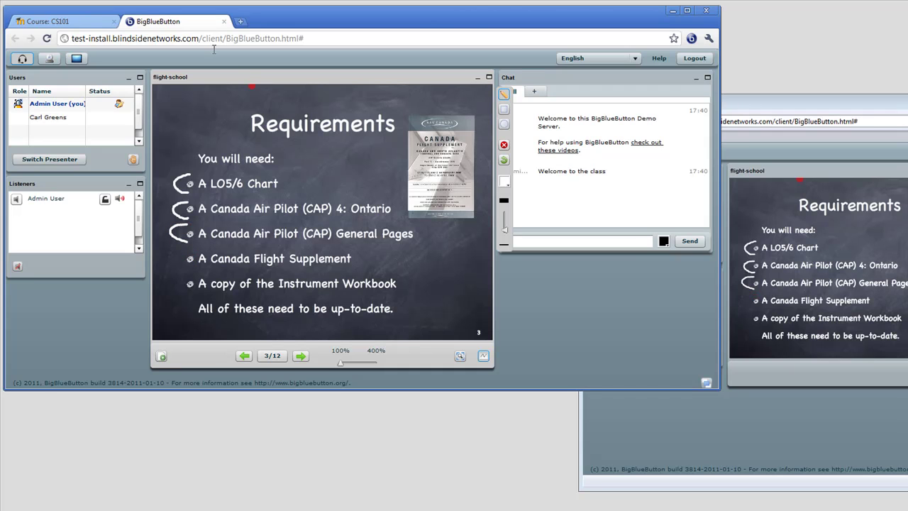
- Open the CS101 course's BigBlueButton room list in Moodle and end the running Online Class meeting
left_click(80, 24)
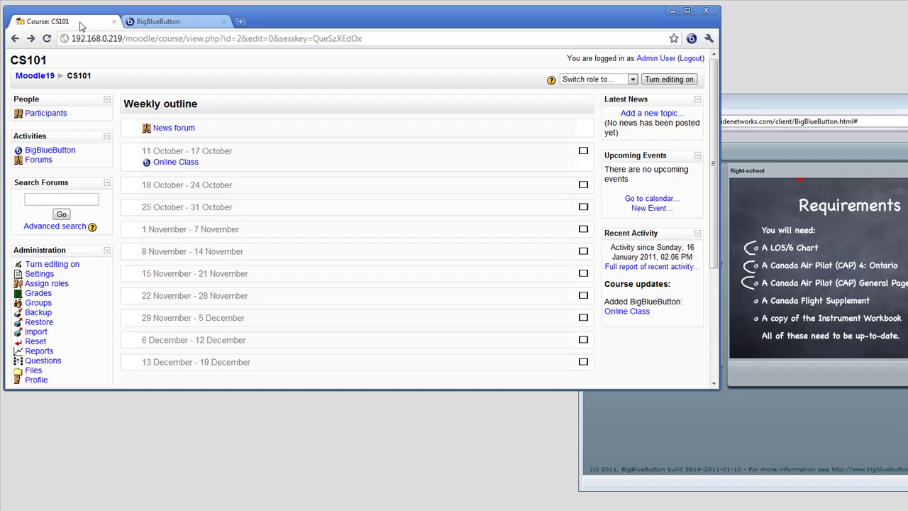
left_click(68, 151)
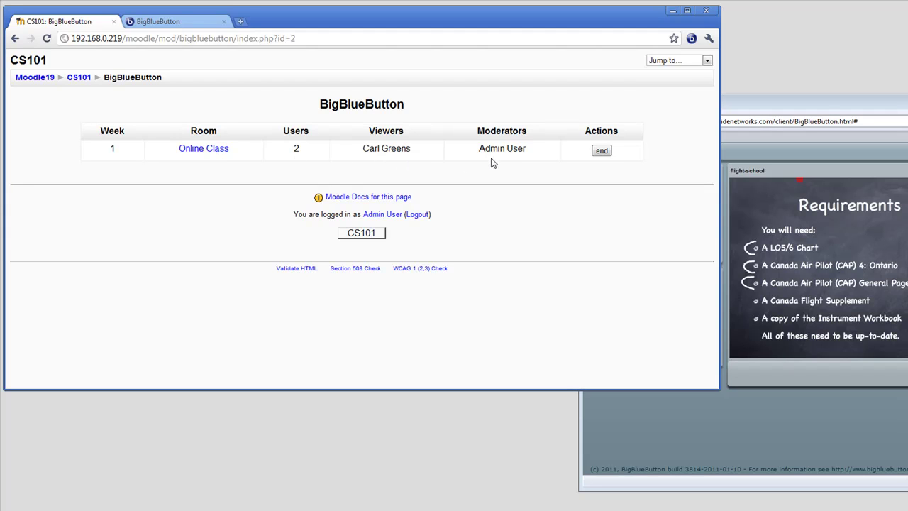
left_click(608, 156)
left_click(383, 217)
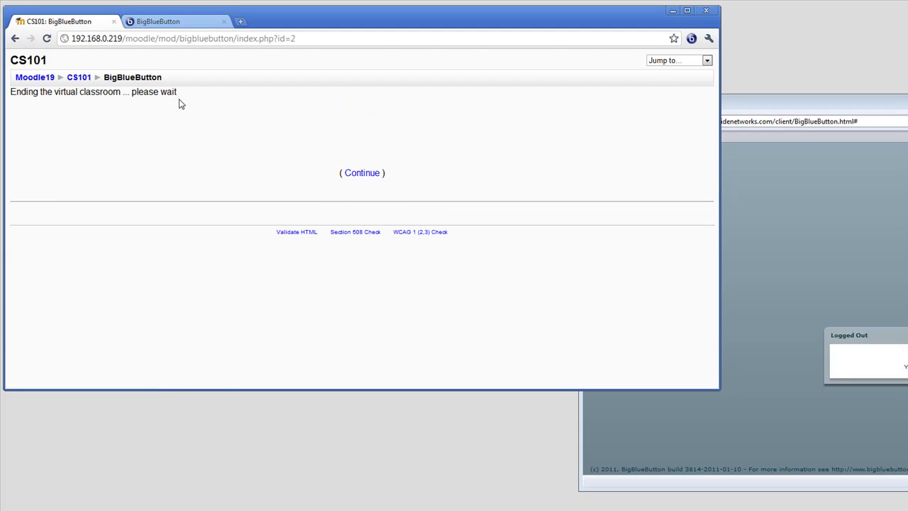
- Check the administrator's BigBlueButton session and the Moodle room list after ending the meeting, and return to the CS101 course page
left_click(184, 26)
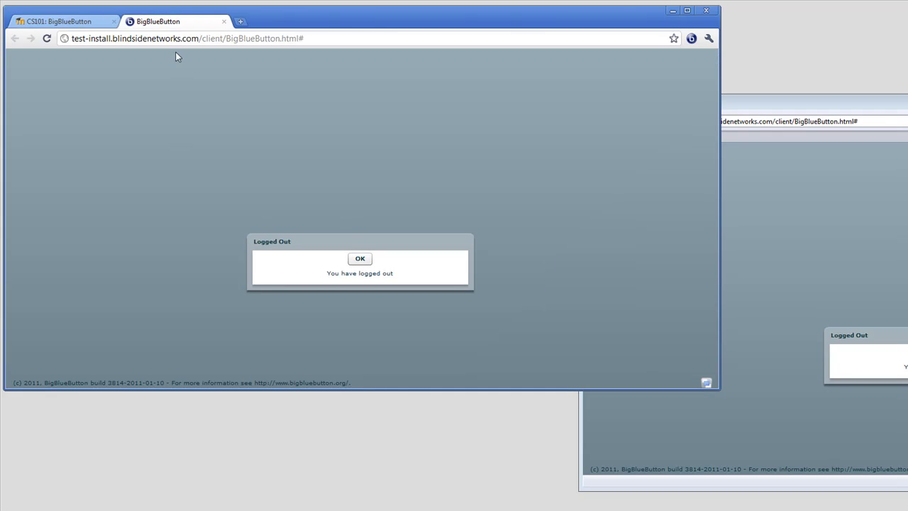
left_click(85, 23)
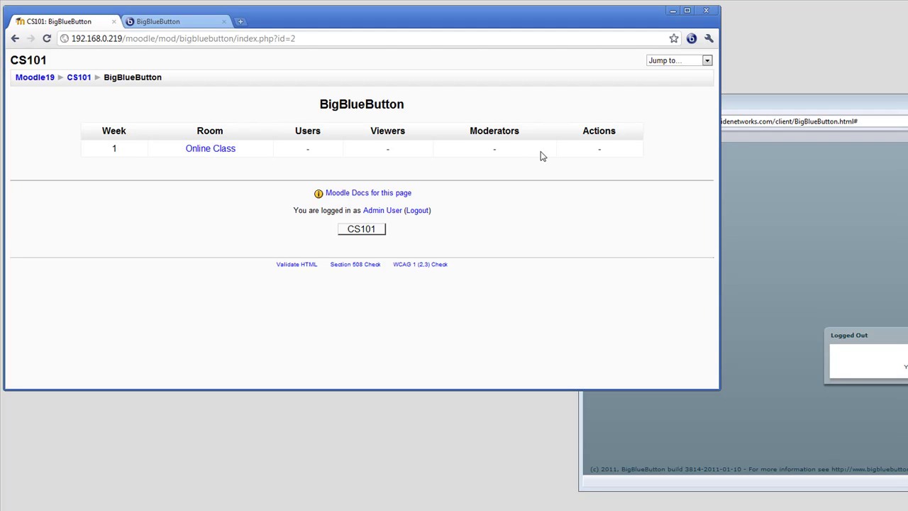
left_click(76, 78)
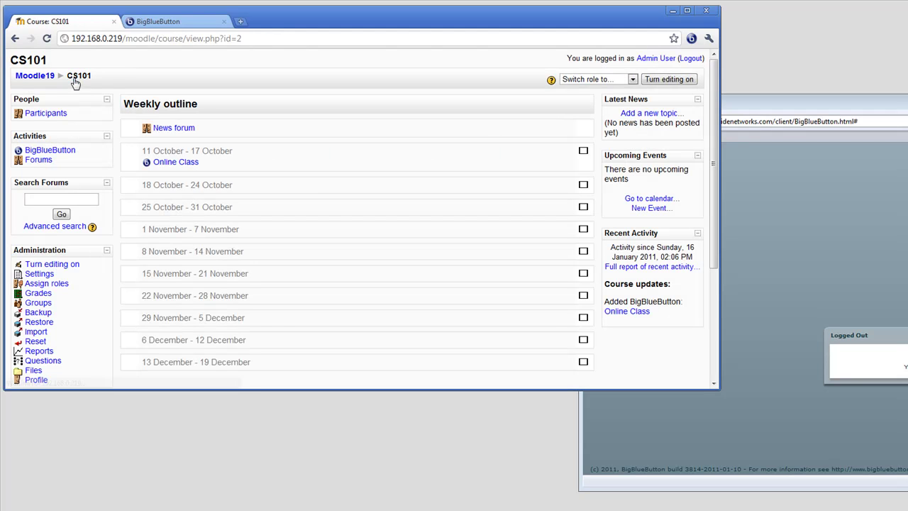